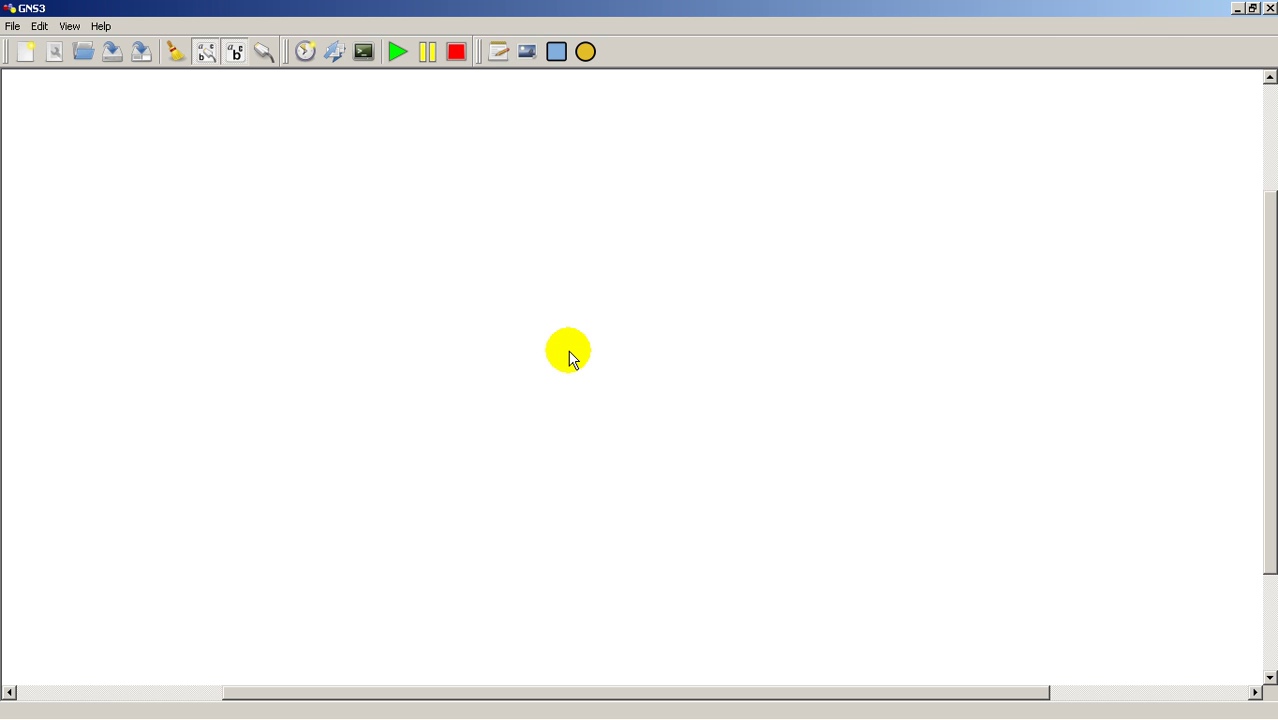
- From the Node Types dock, place a c2691 router R1 on the canvas and nudge it left
click(569, 352)
click(68, 26)
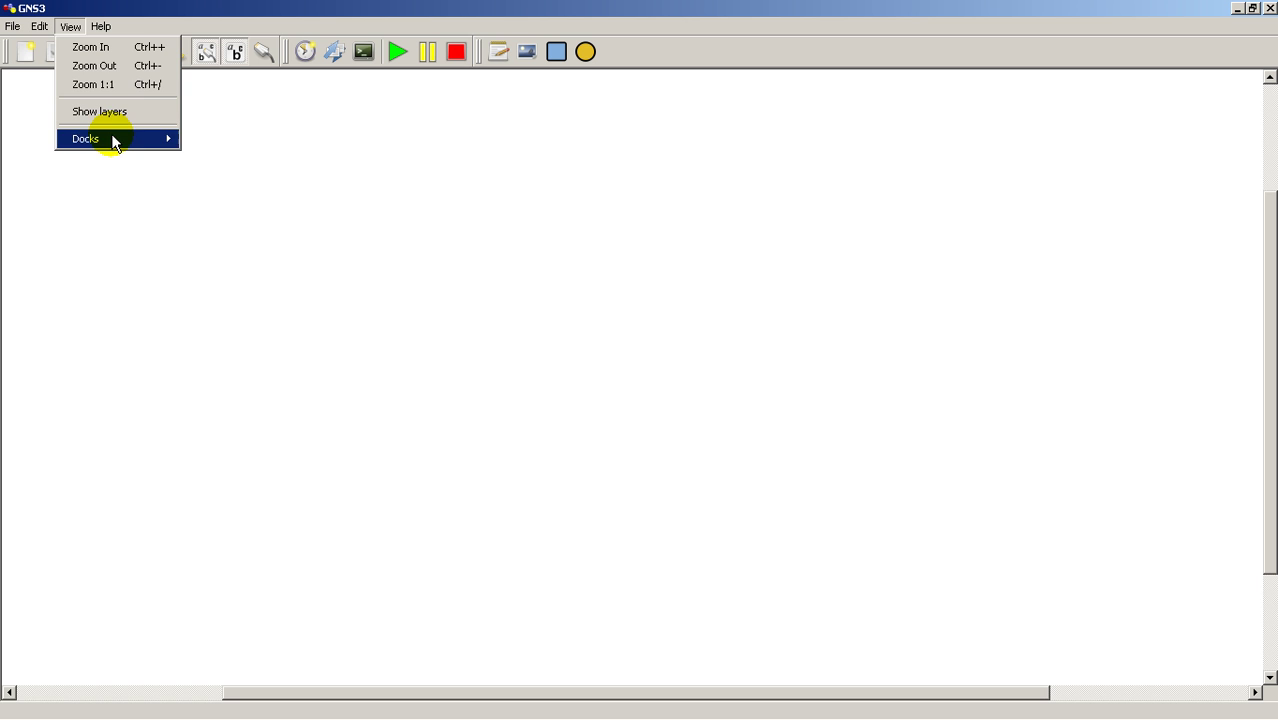
mouse_move(114, 138)
click(234, 140)
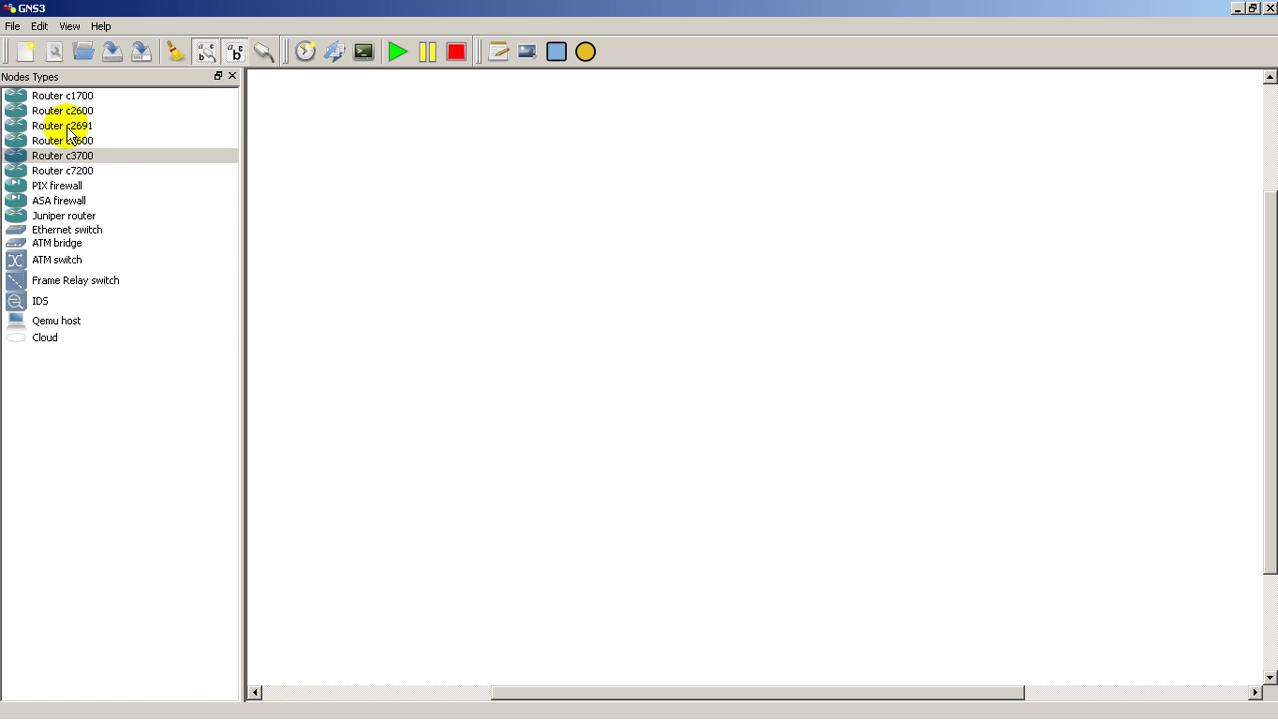
drag(62, 125, 668, 381)
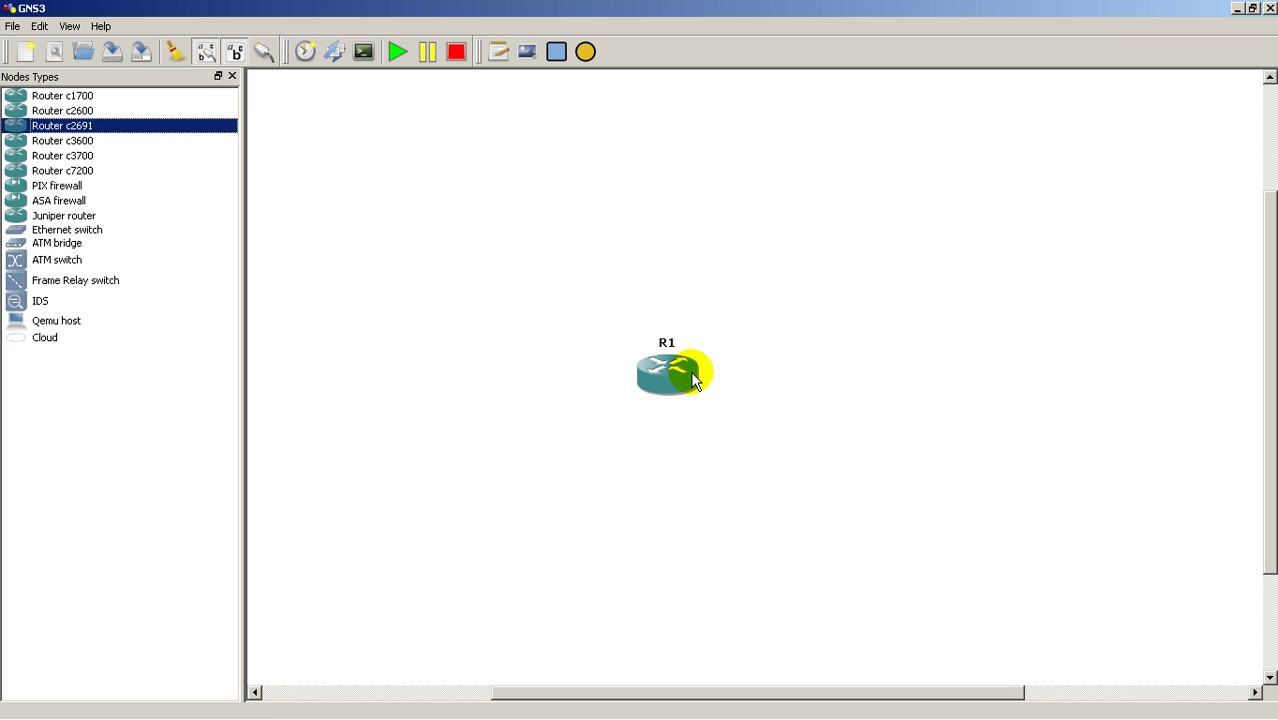
click(233, 76)
drag(575, 372, 534, 355)
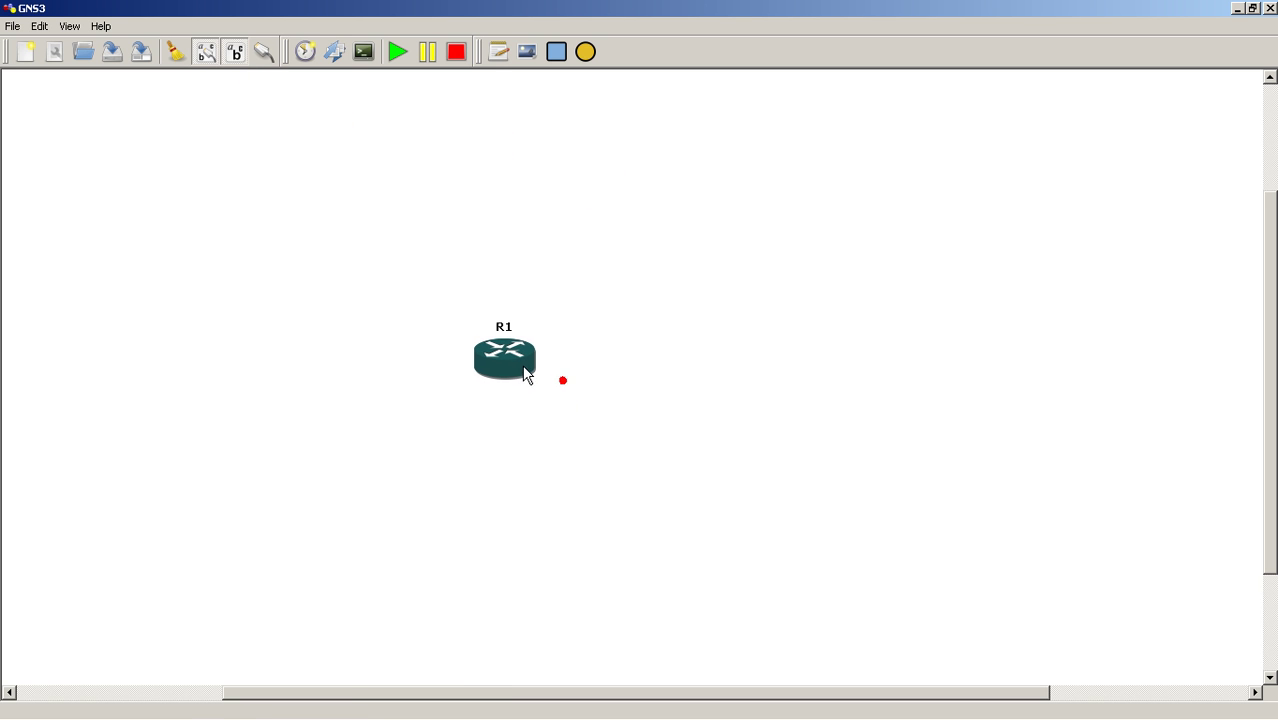
- Add a cloud C1 to the right of R1 and arrange both side by side
click(75, 26)
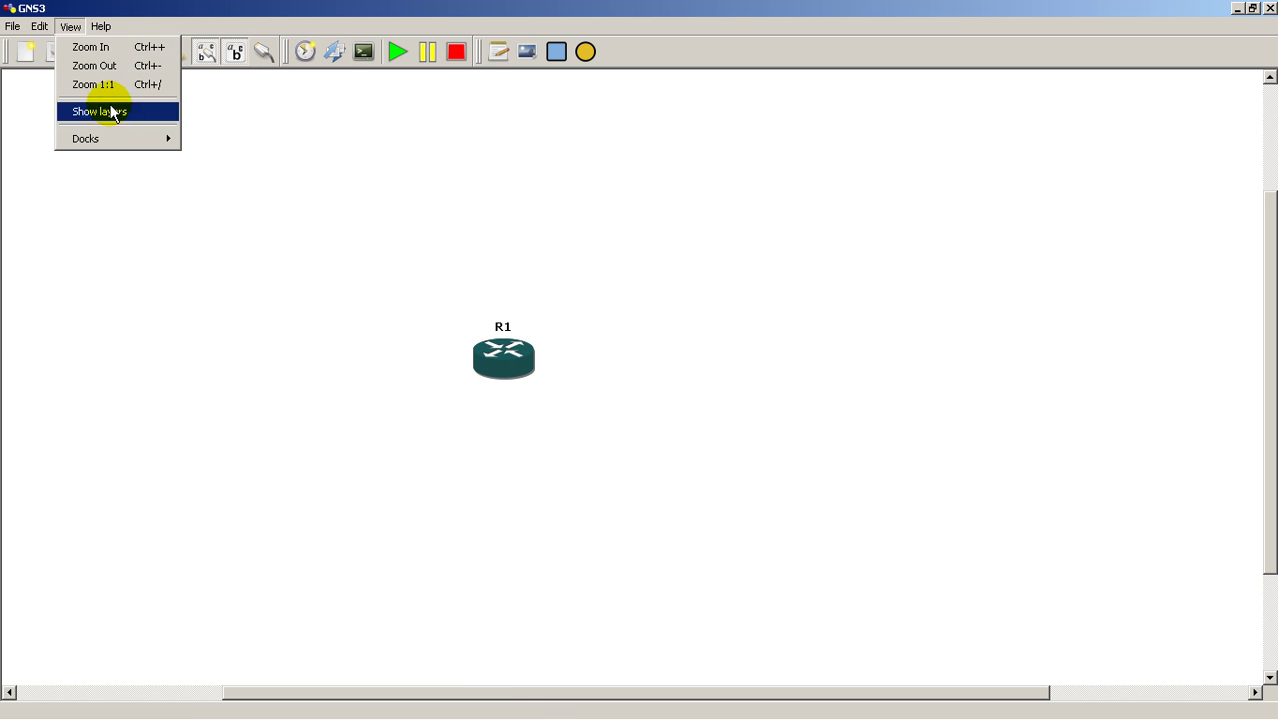
mouse_move(117, 140)
click(224, 142)
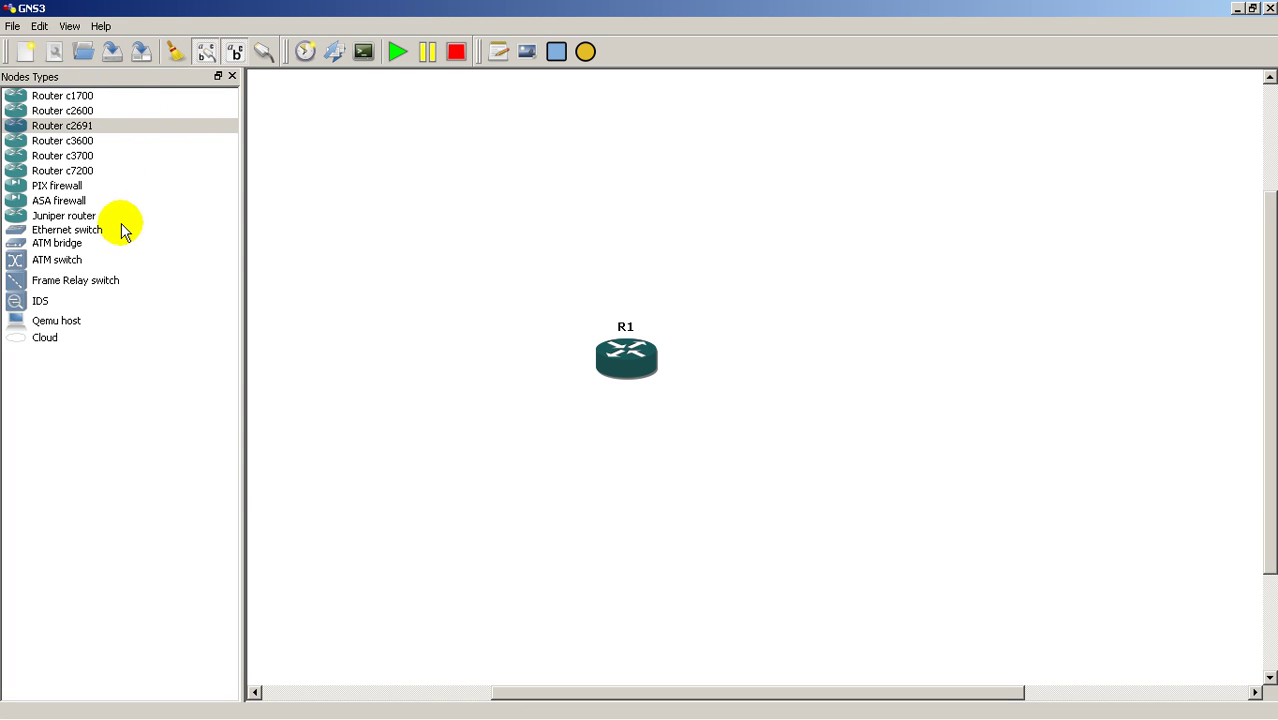
drag(53, 345, 850, 365)
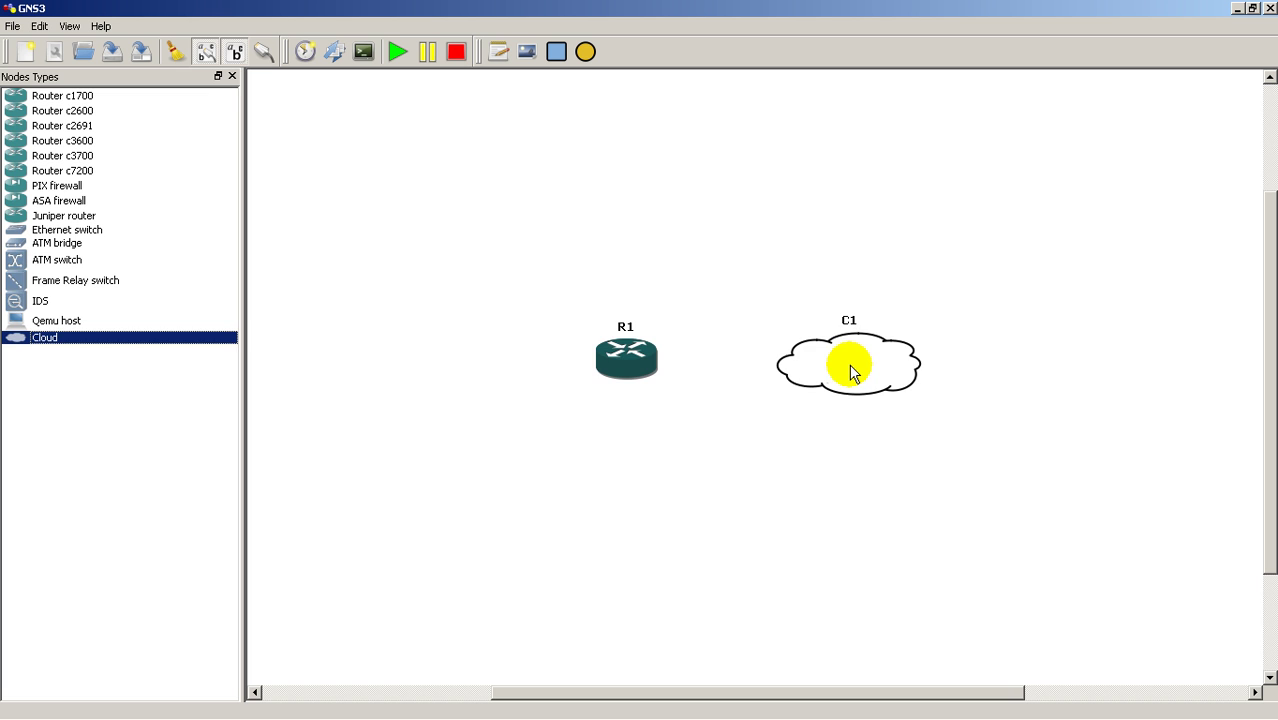
click(232, 76)
drag(487, 322, 332, 333)
click(758, 381)
drag(758, 381, 735, 380)
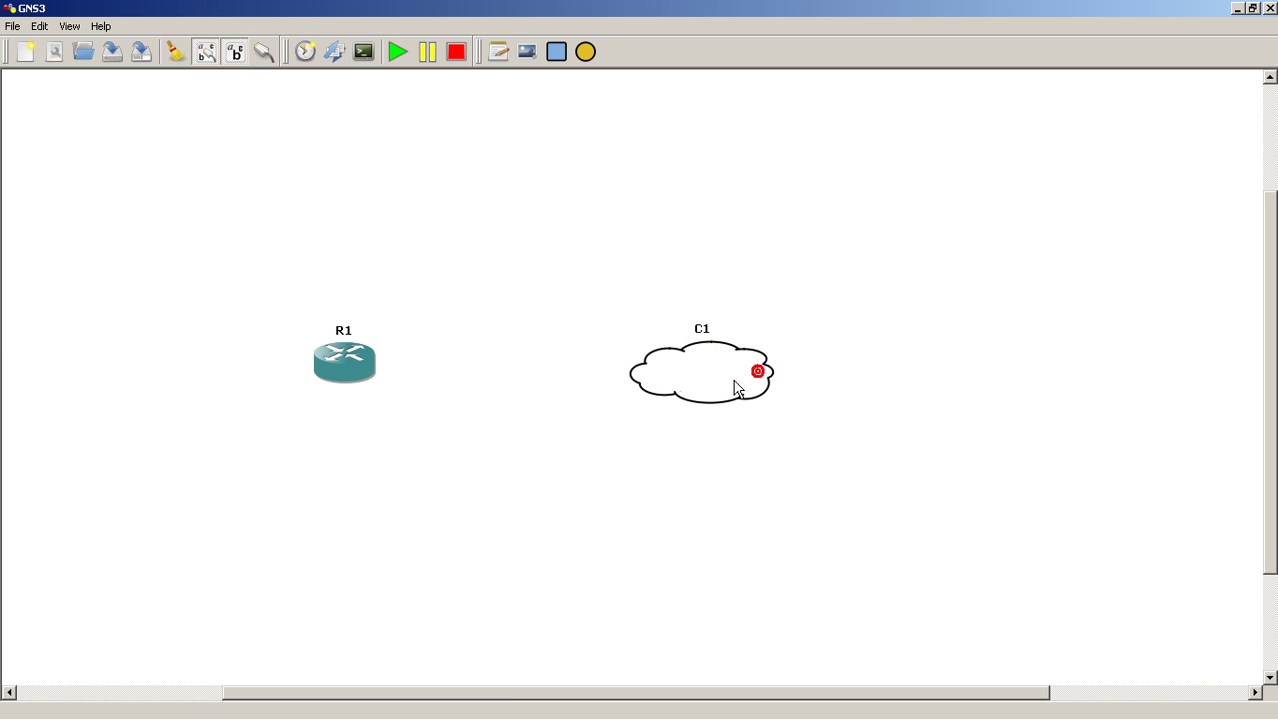
click(722, 357)
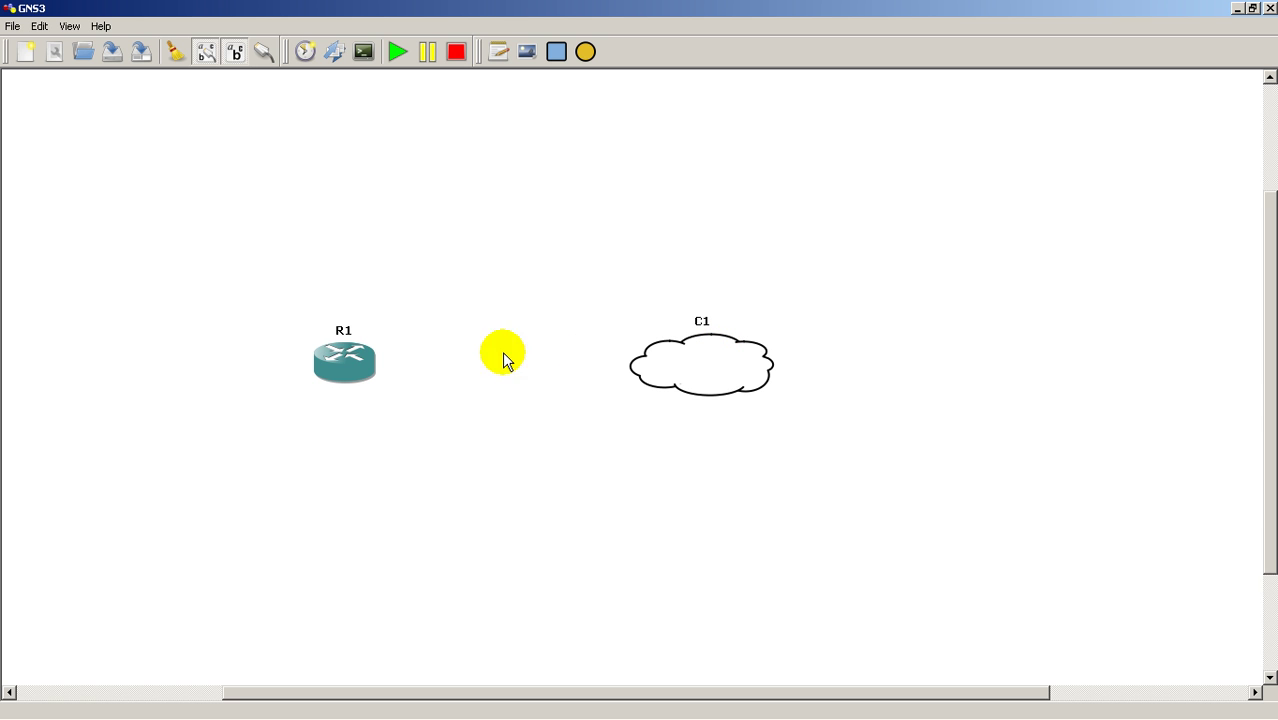
- Add the Realtek Local Area Connection adapter as C1's Generic Ethernet NIO and save with OK
right_click(697, 374)
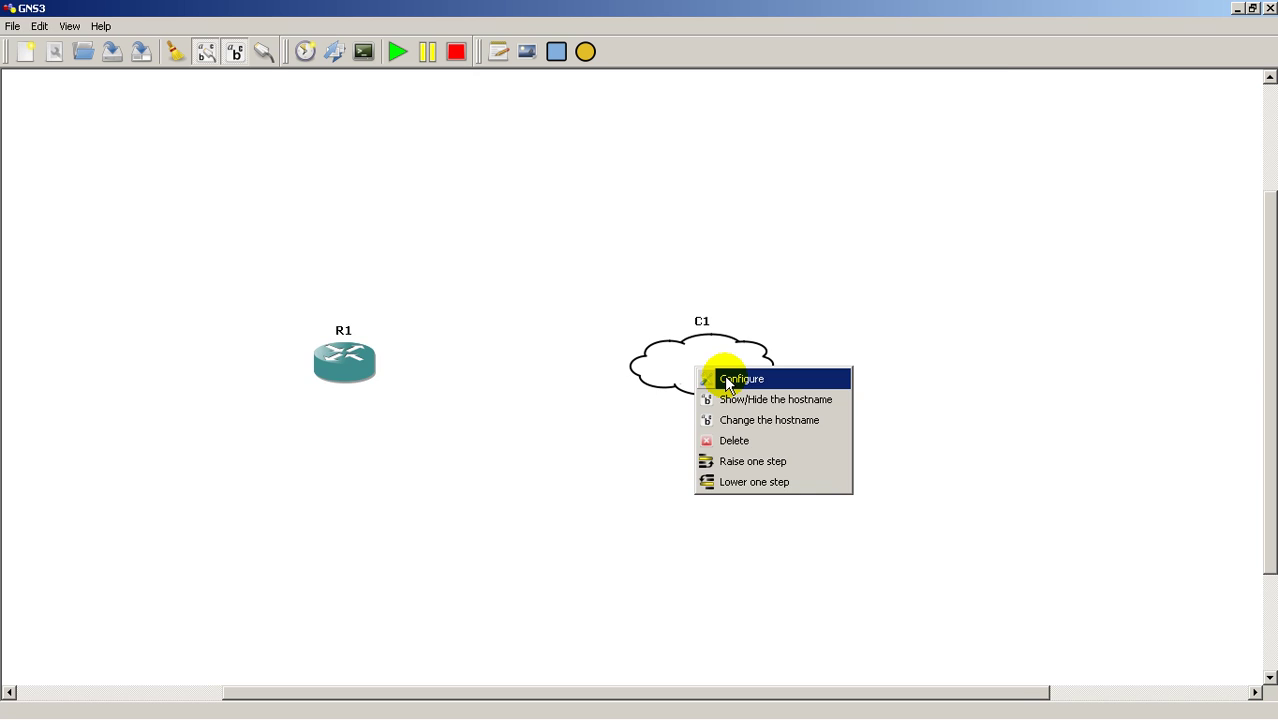
click(742, 379)
click(369, 119)
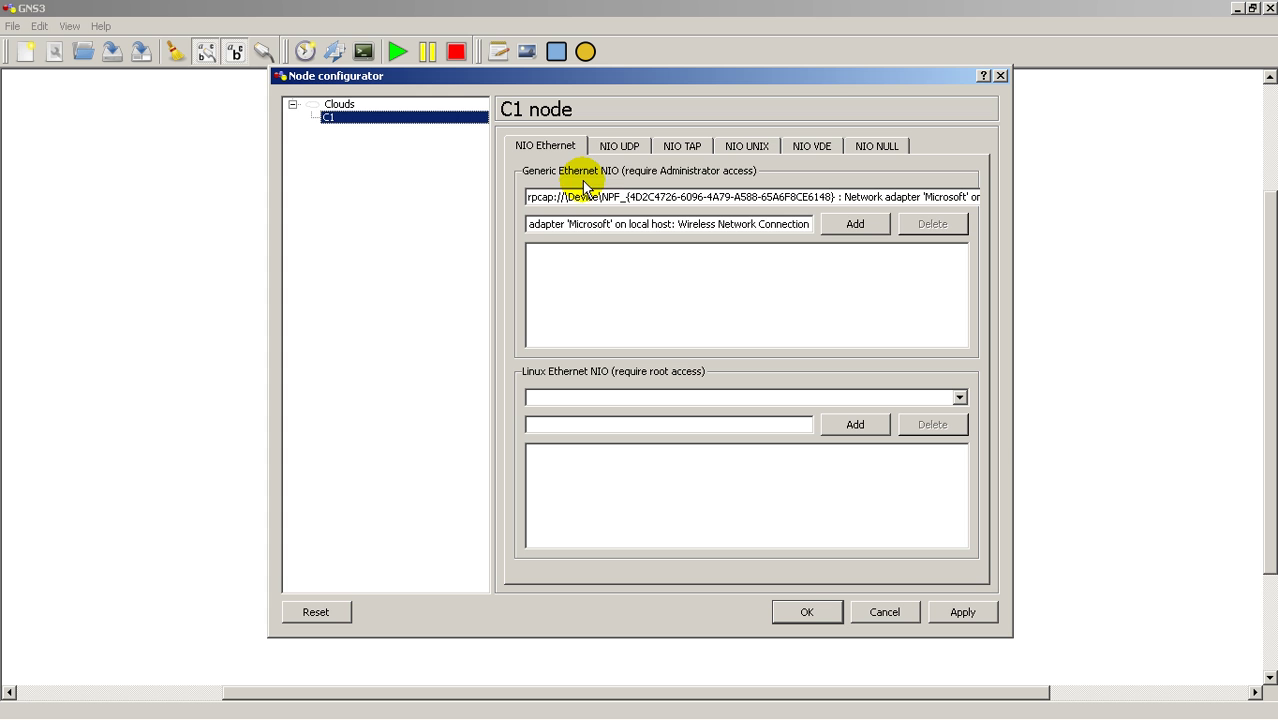
click(660, 198)
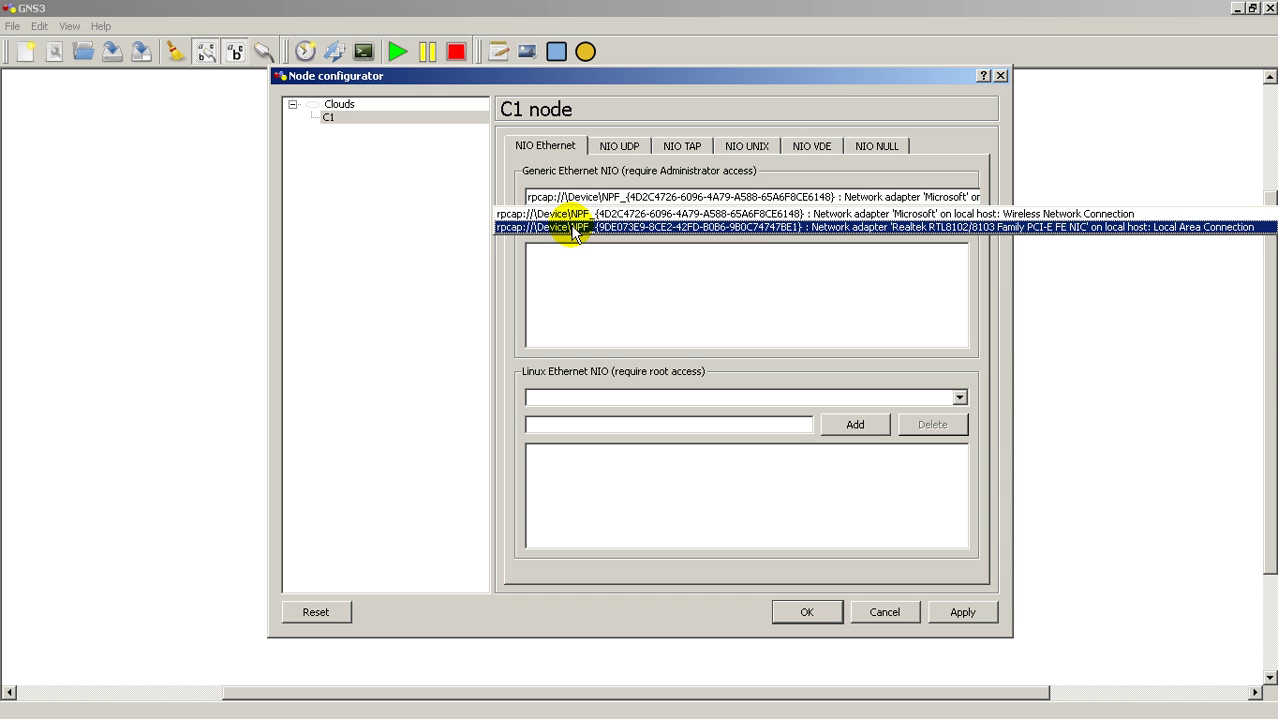
click(874, 224)
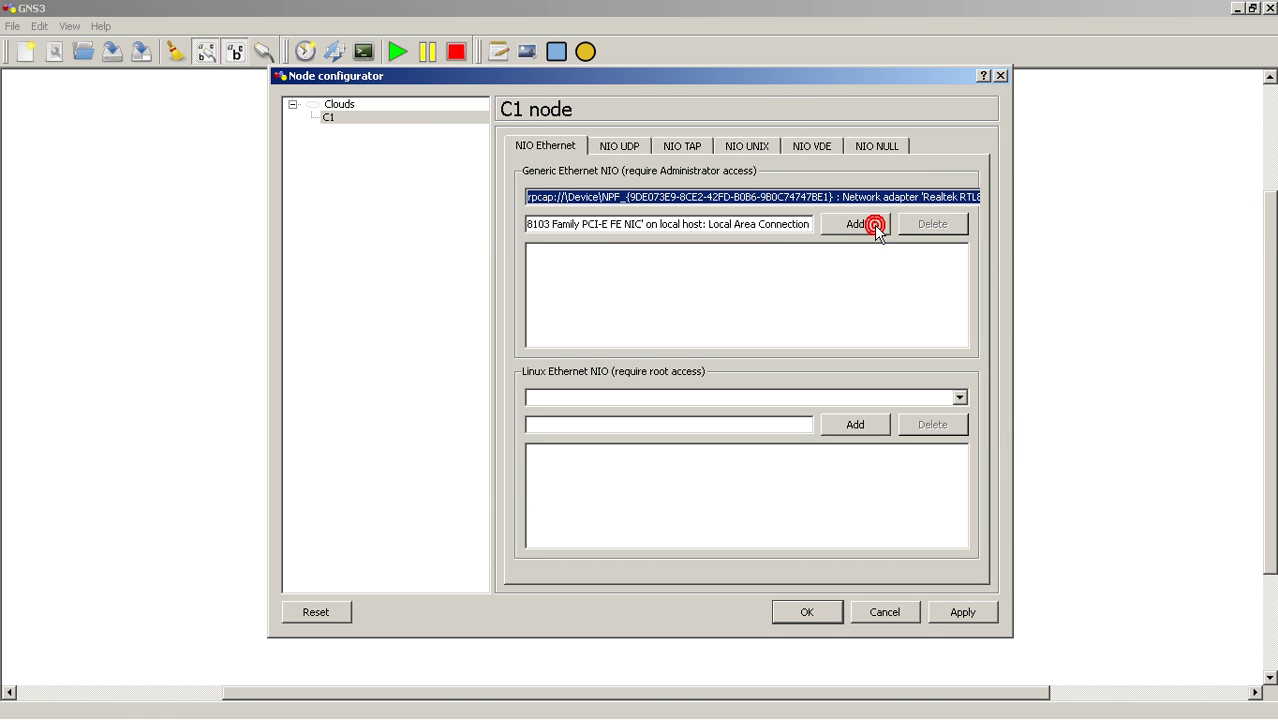
click(858, 225)
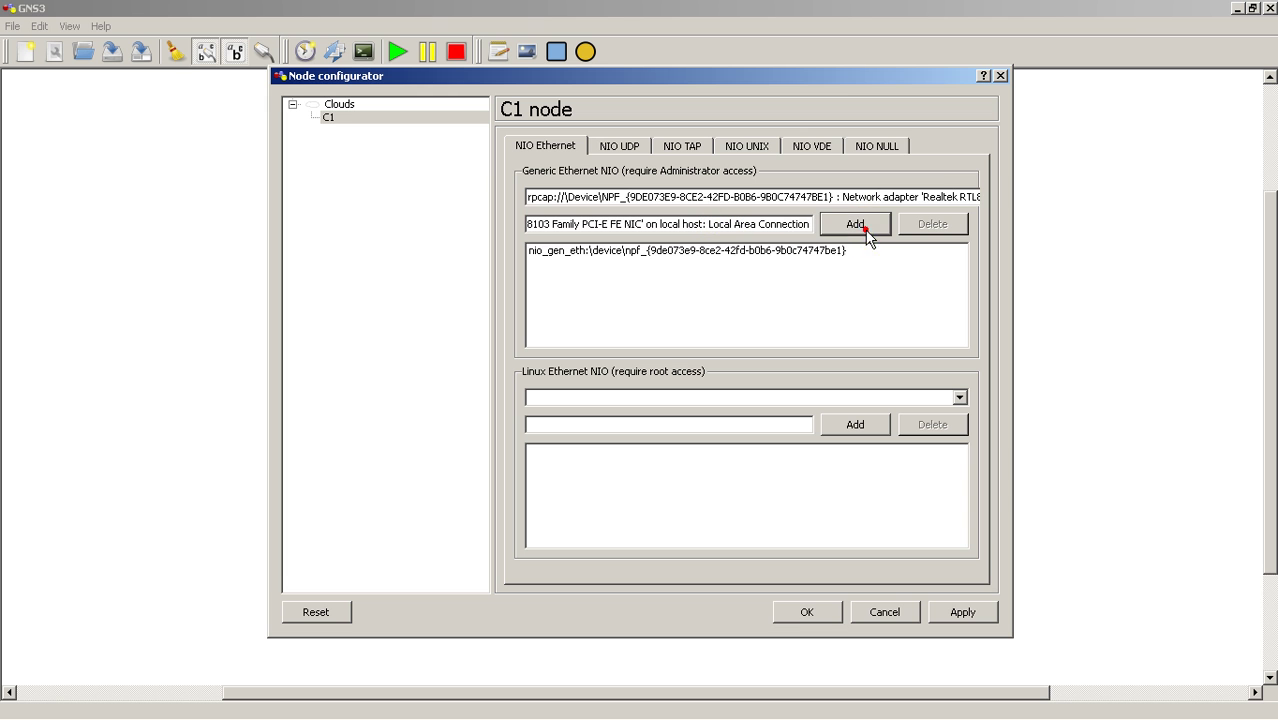
click(757, 251)
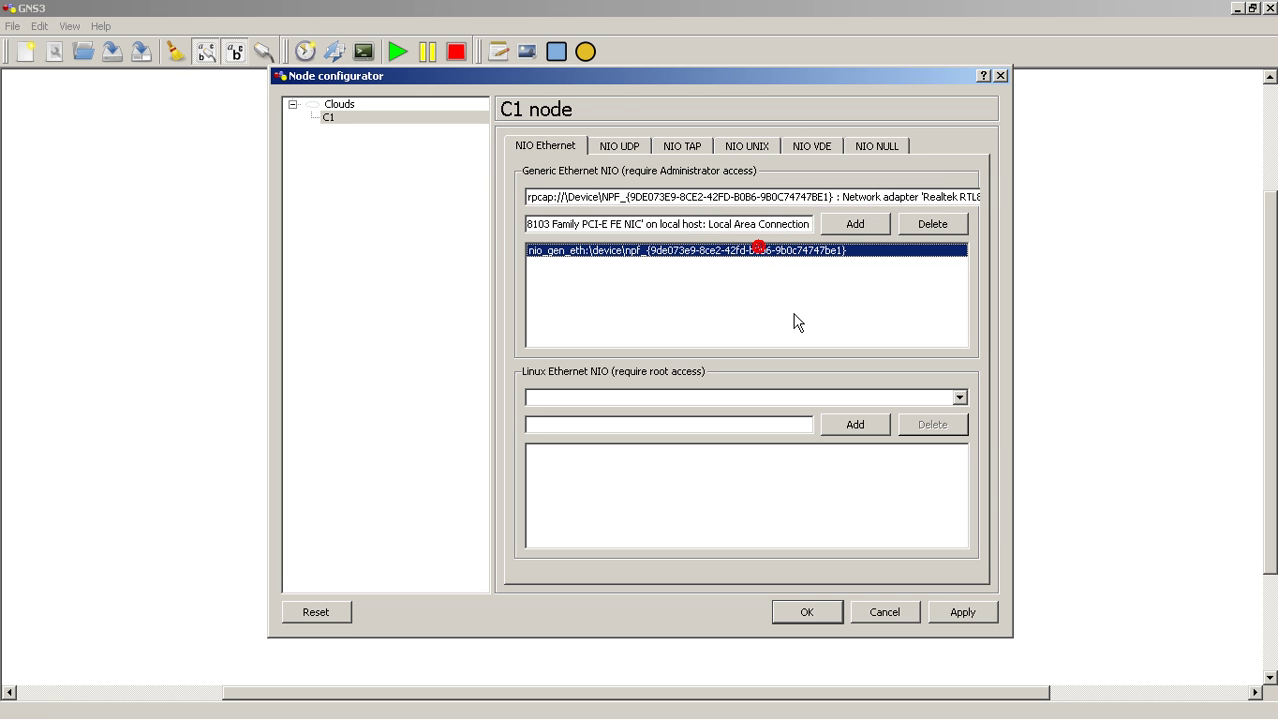
click(805, 612)
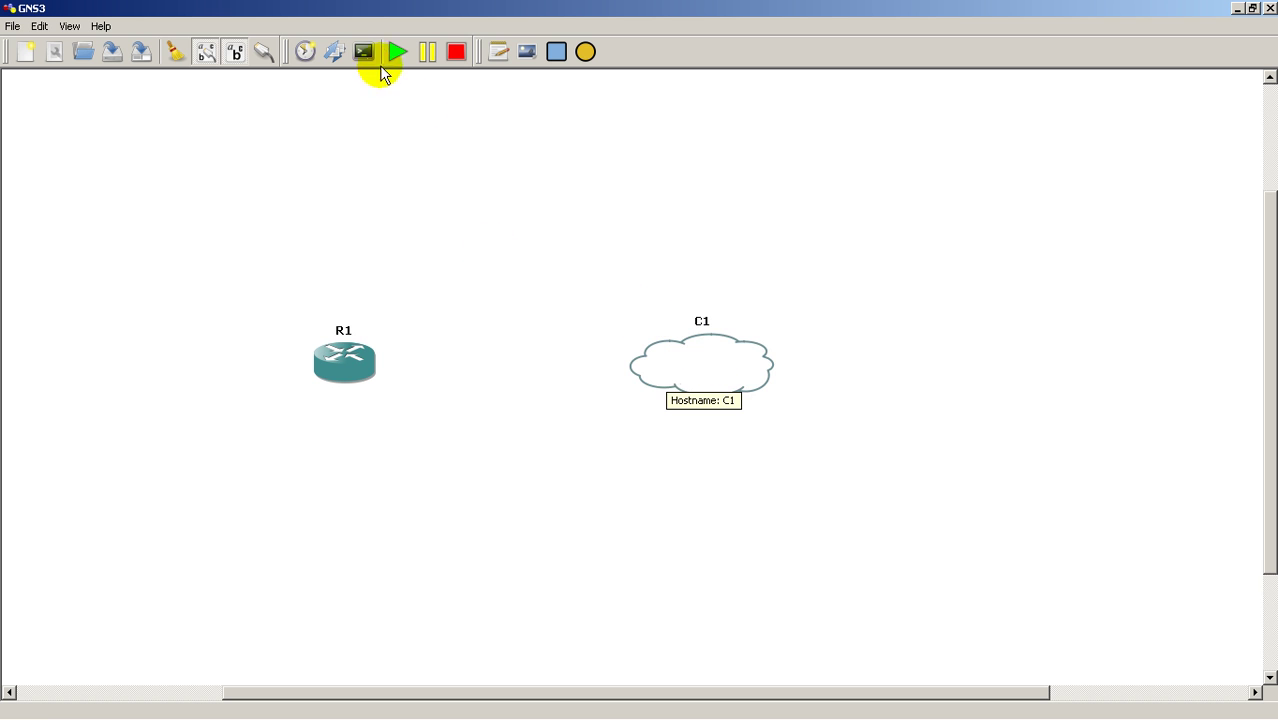
- Link R1's f0/0 interface to C1's nio_gen_eth Realtek adapter entry
click(263, 54)
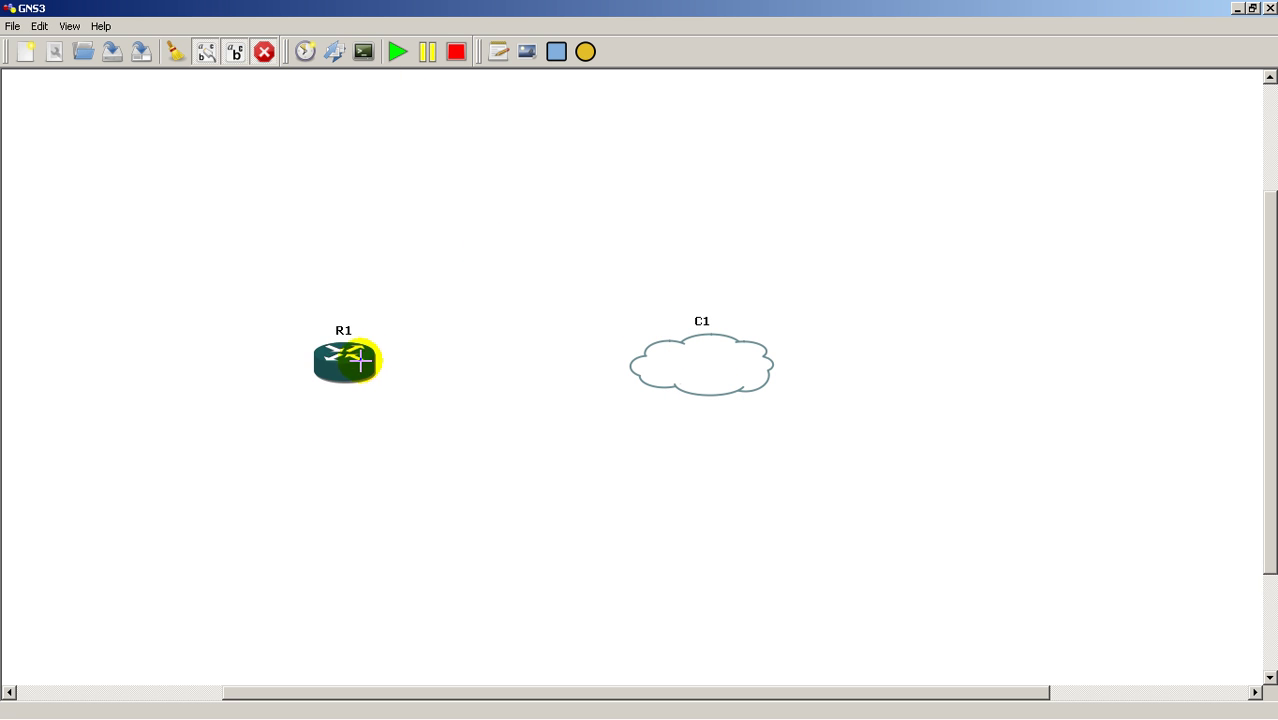
click(361, 363)
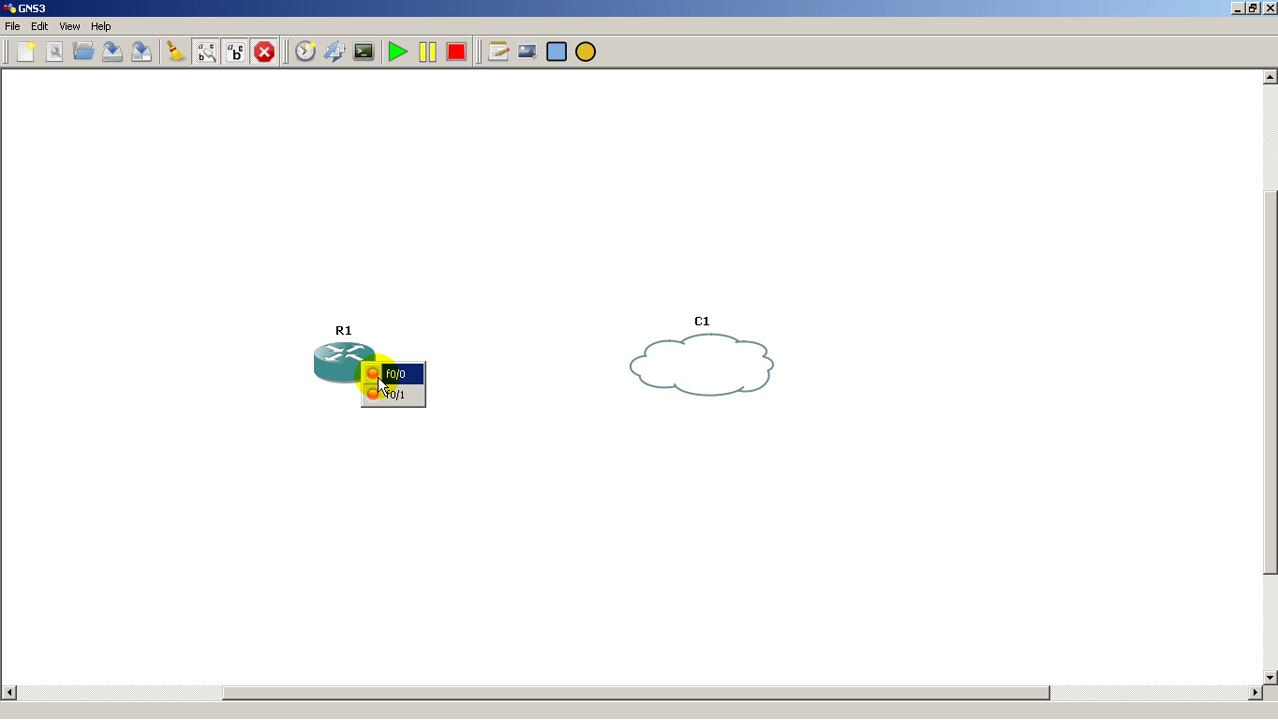
click(381, 374)
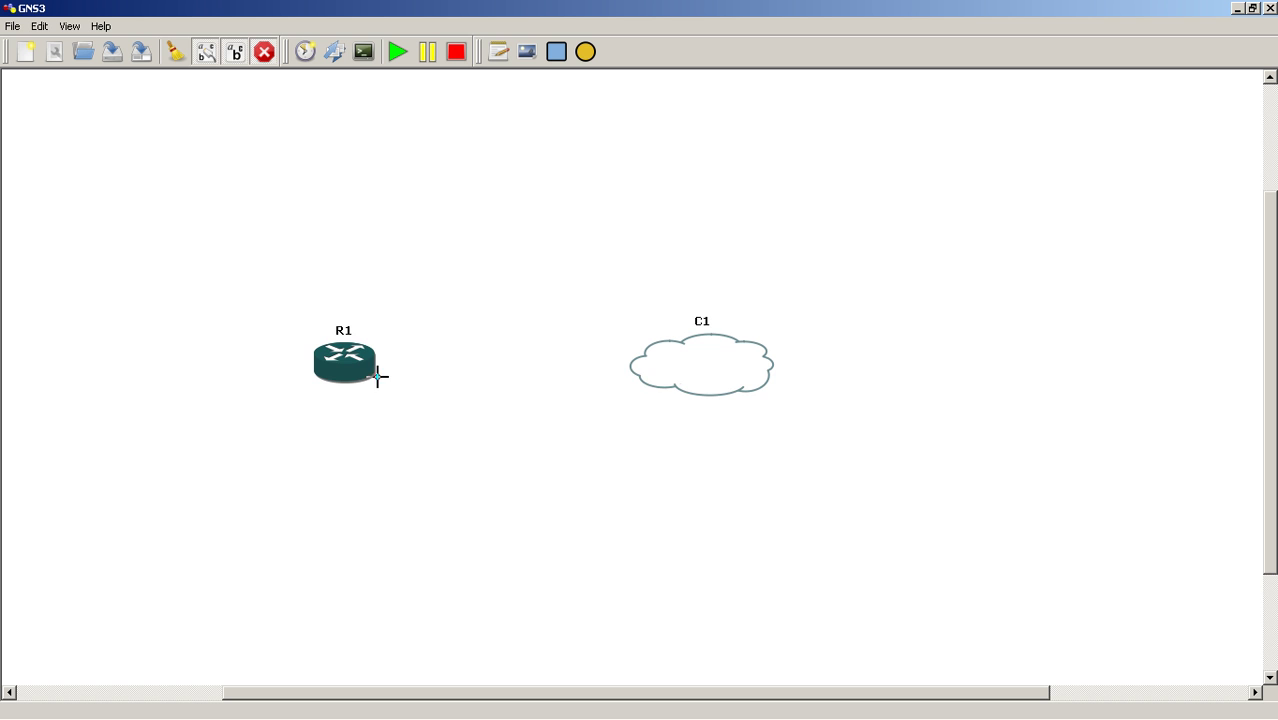
click(666, 375)
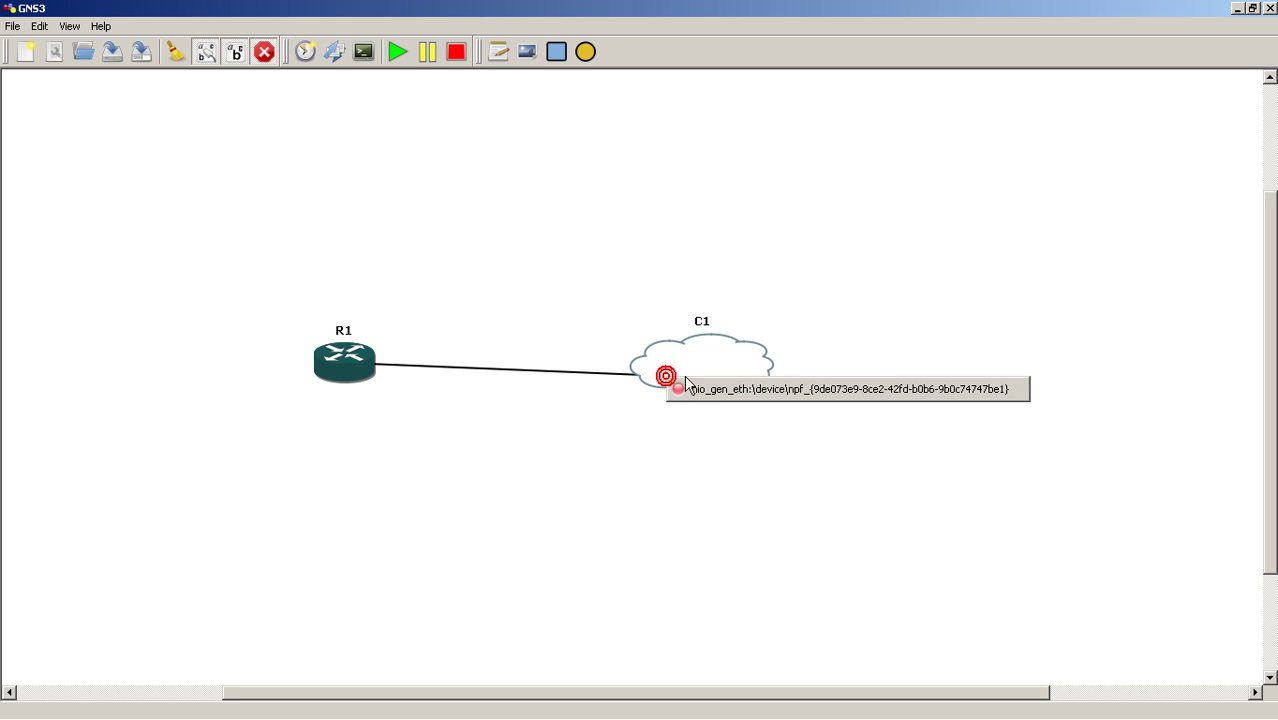
click(739, 396)
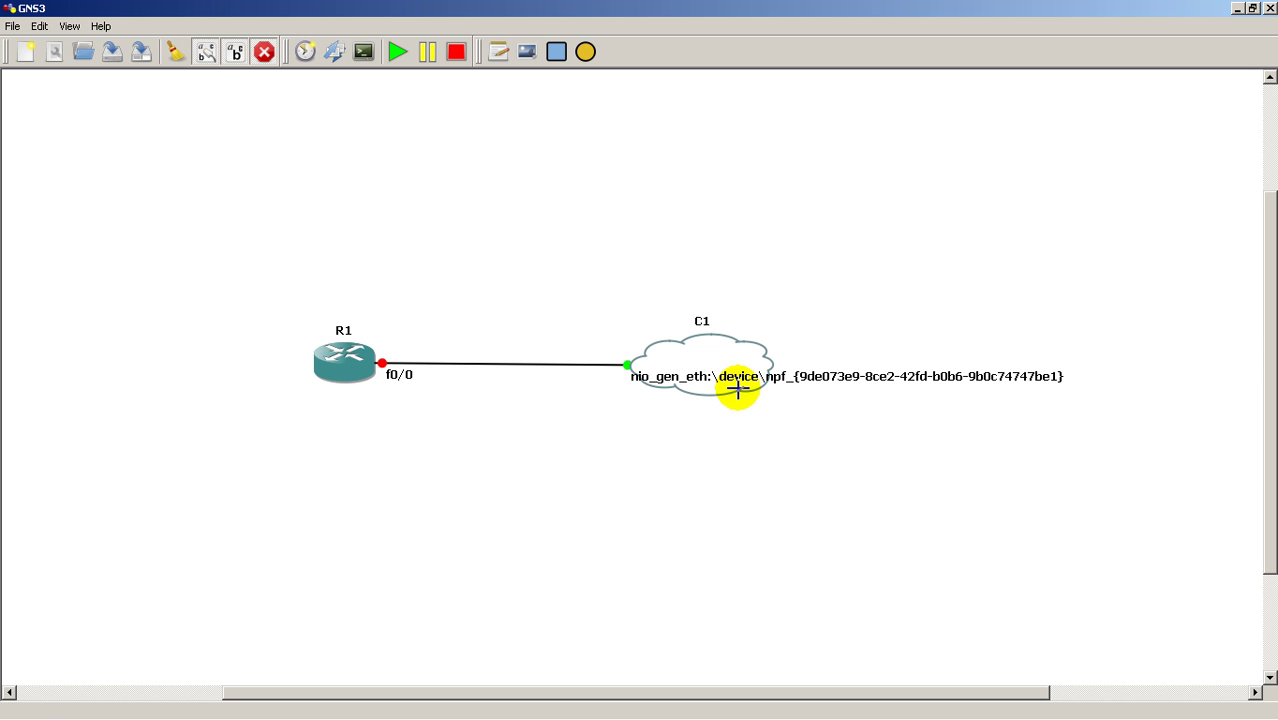
- Exit link mode, open R1's console, and move the console window to the right
click(264, 55)
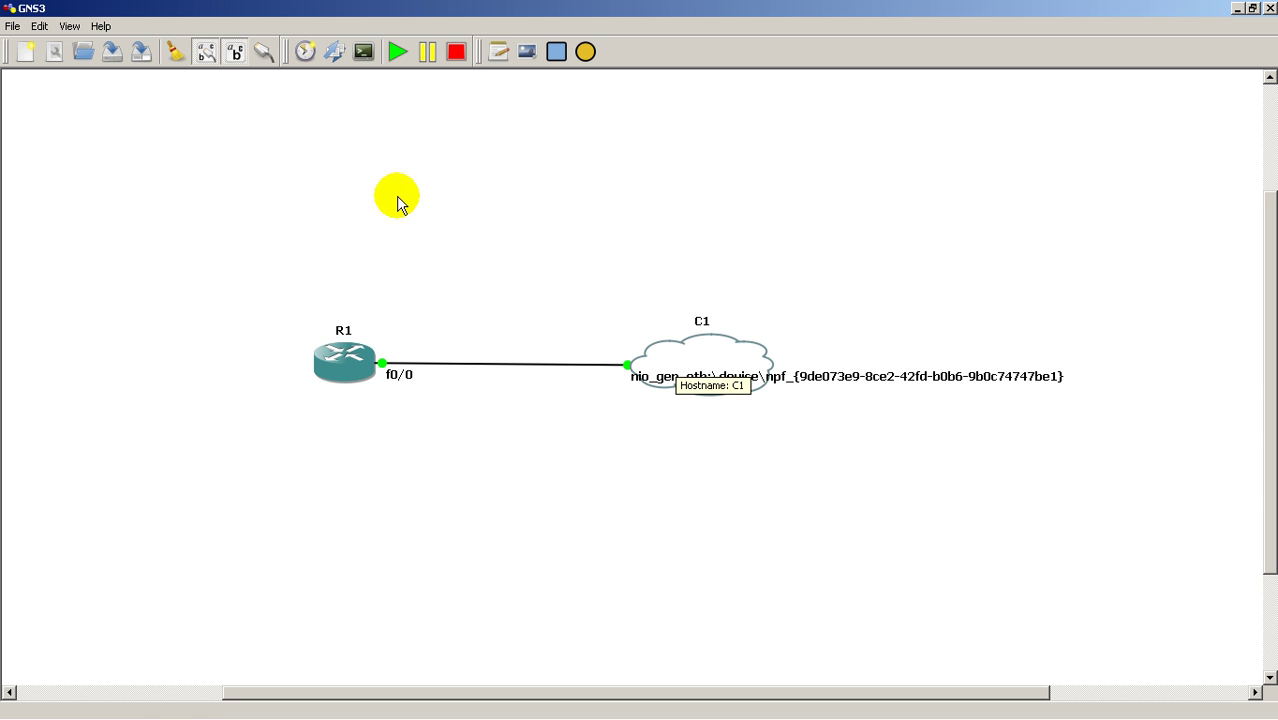
click(365, 58)
drag(588, 160, 940, 207)
click(859, 414)
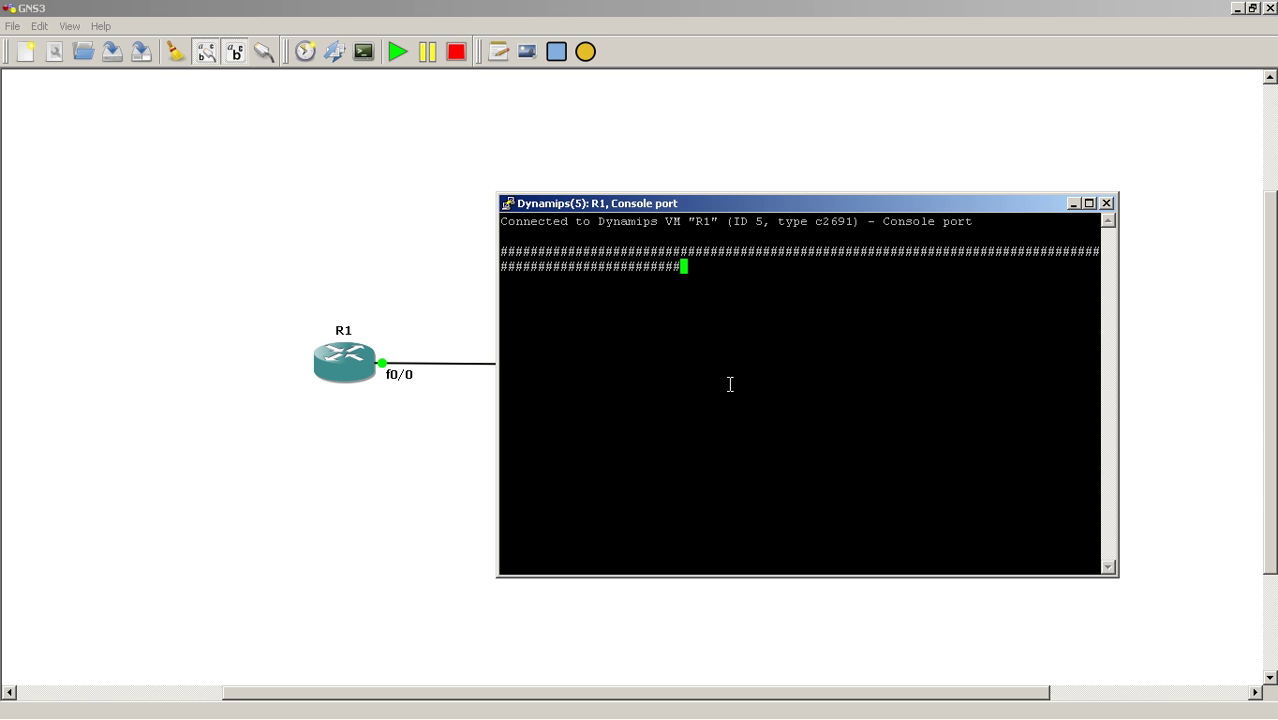
- Focus R1's console window and wait for the IOS boot to continue
click(814, 204)
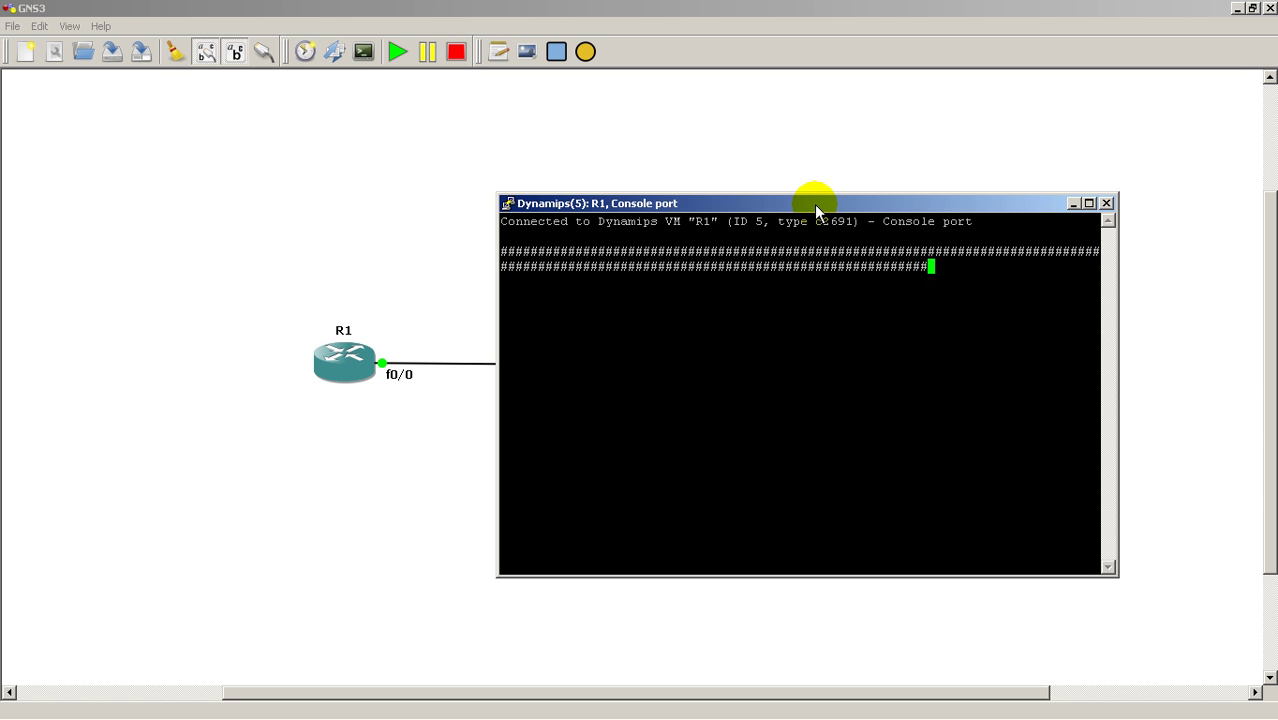